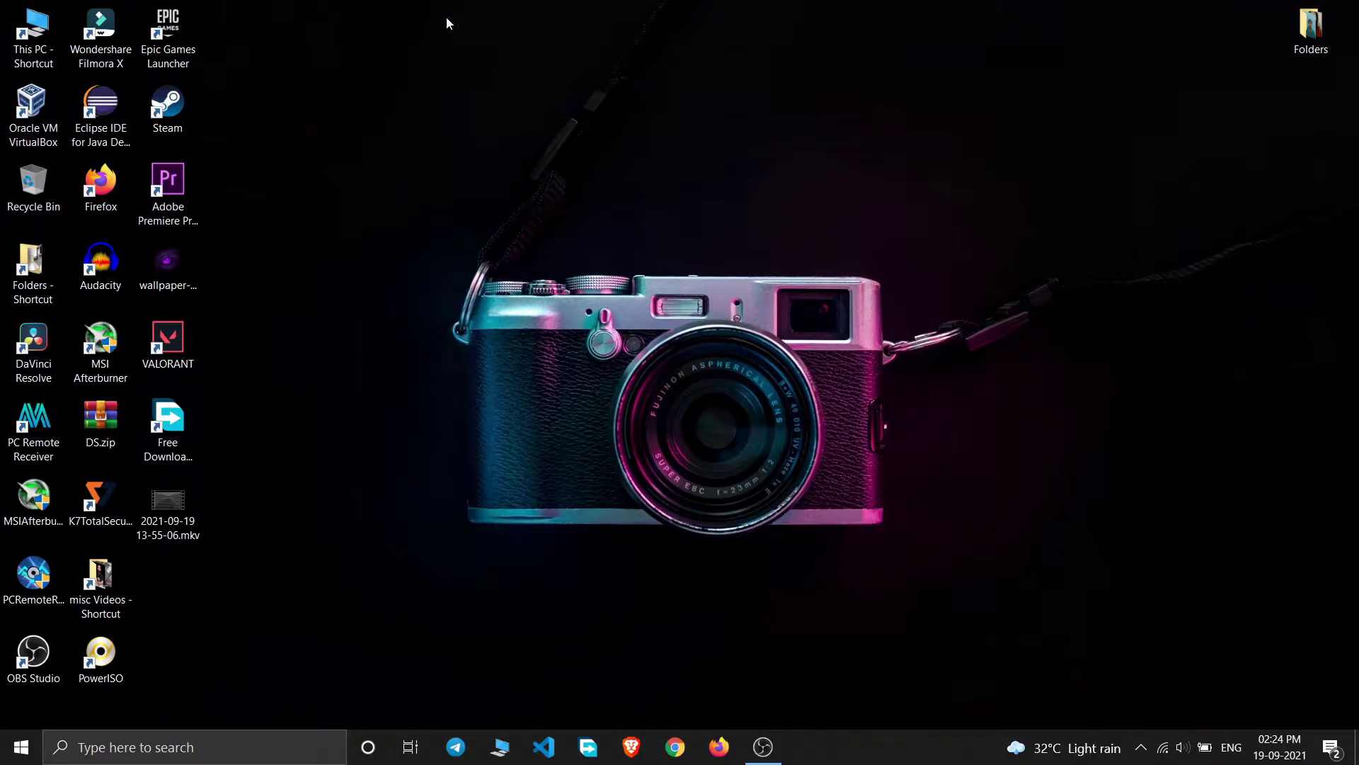
Step: Refresh the desktop, then search Google in Chrome for 'batteryinfo'
right_click(286, 82)
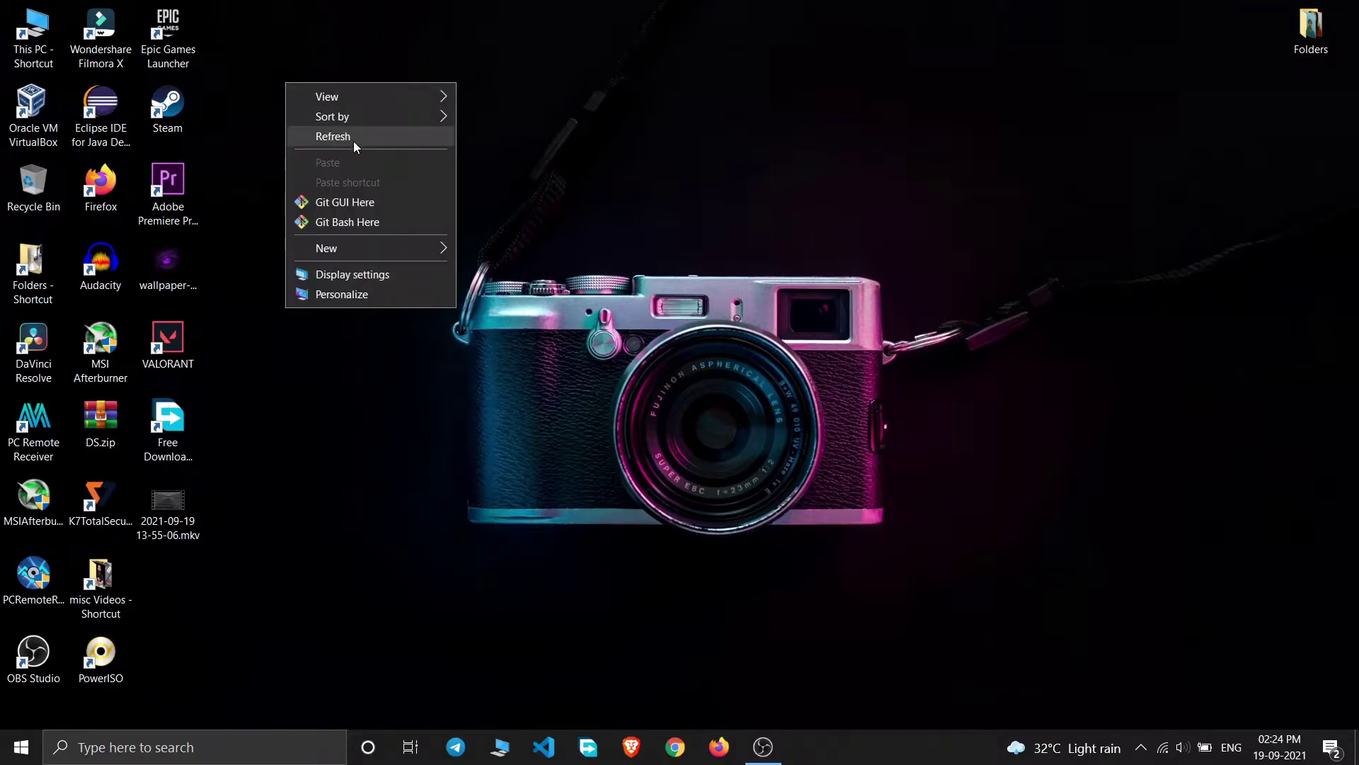
left_click(354, 135)
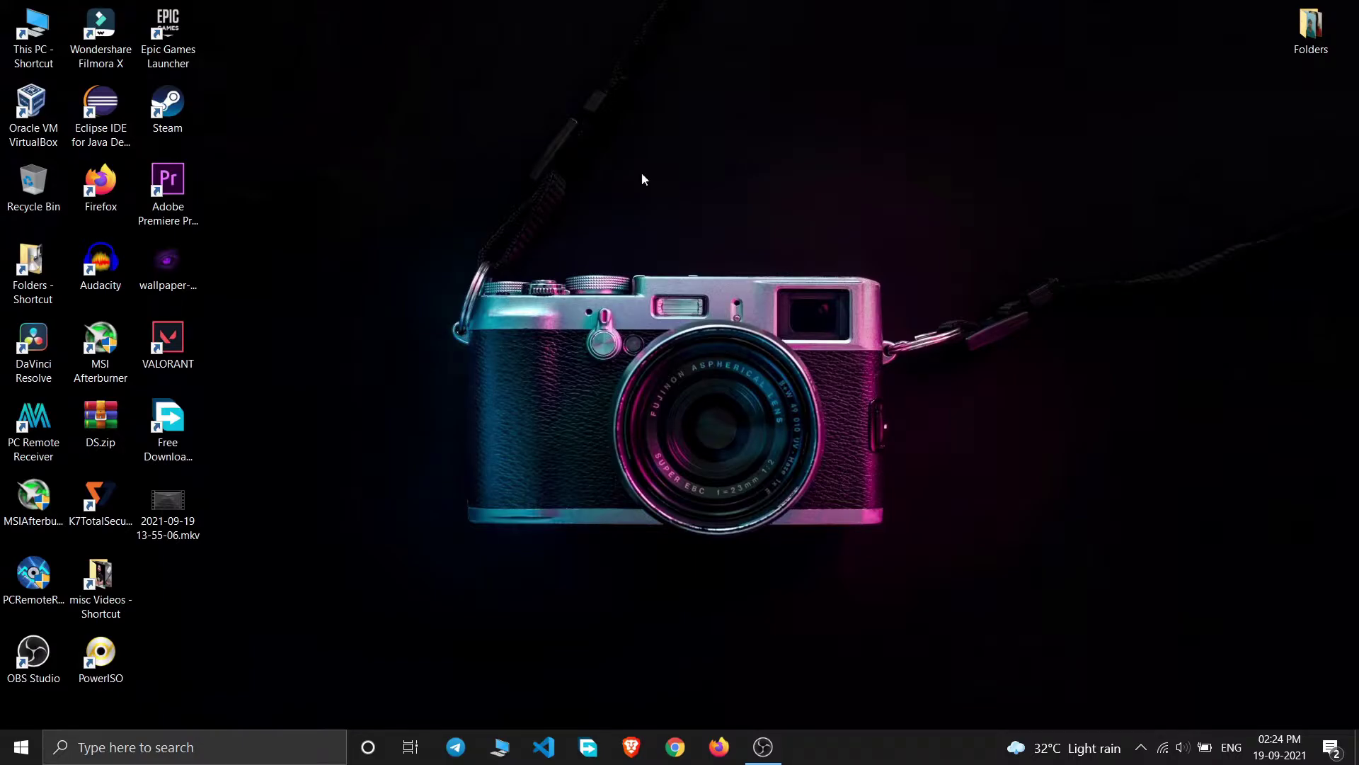
left_click(676, 748)
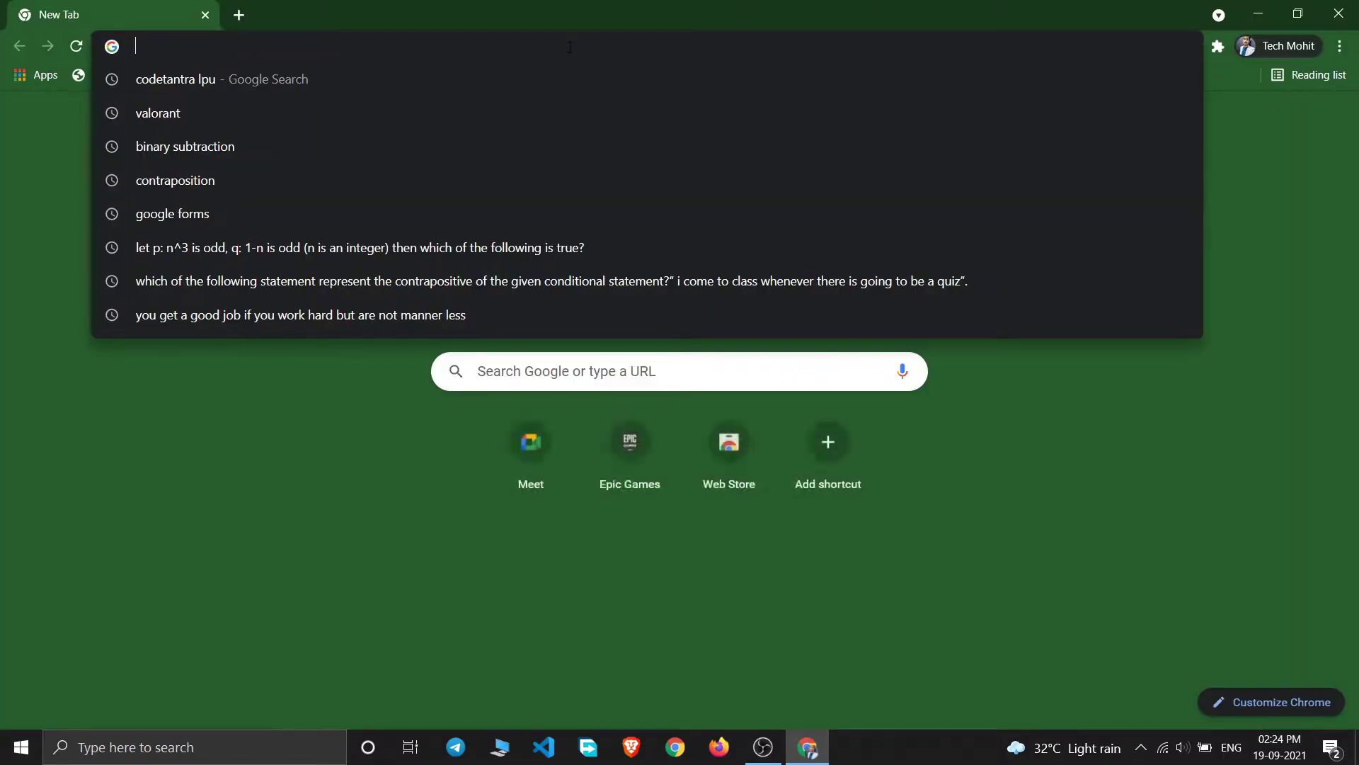
type("bat")
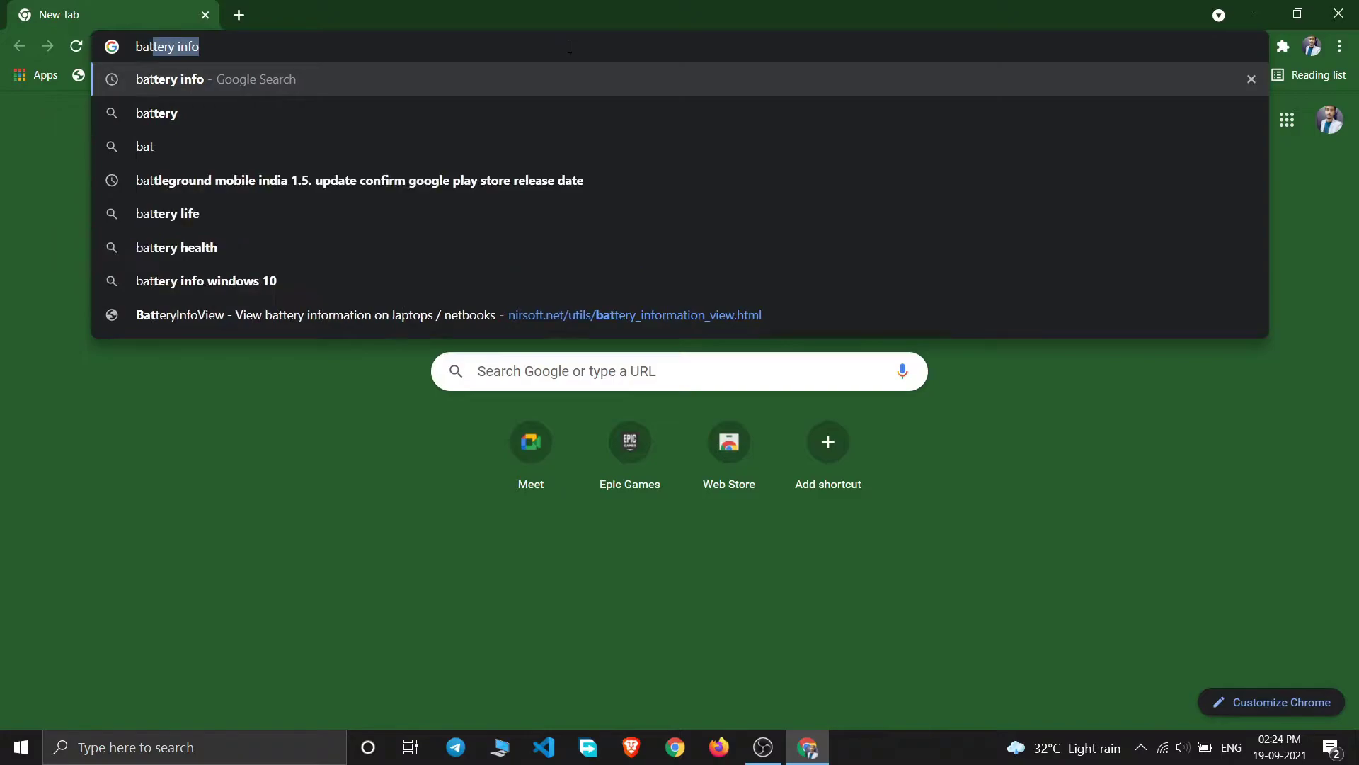
type("teryinfo")
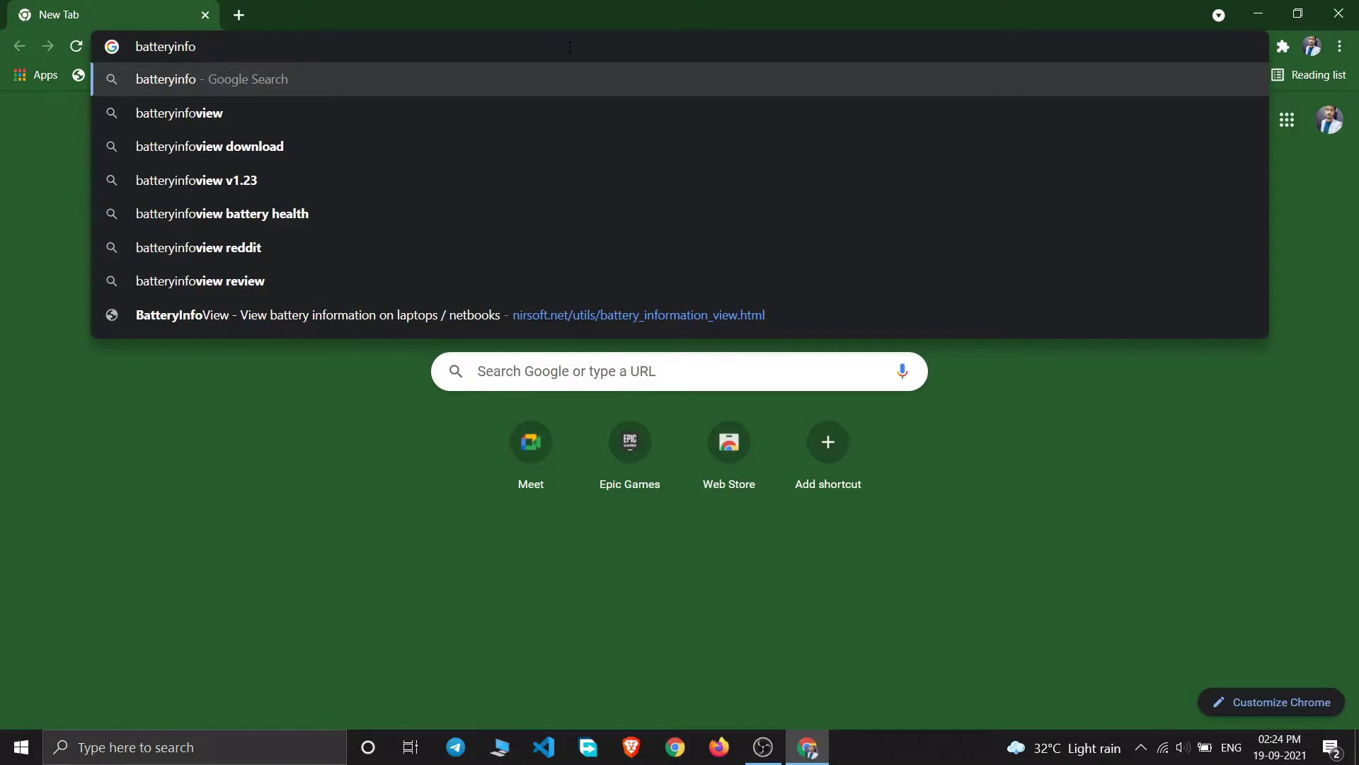
key("Return")
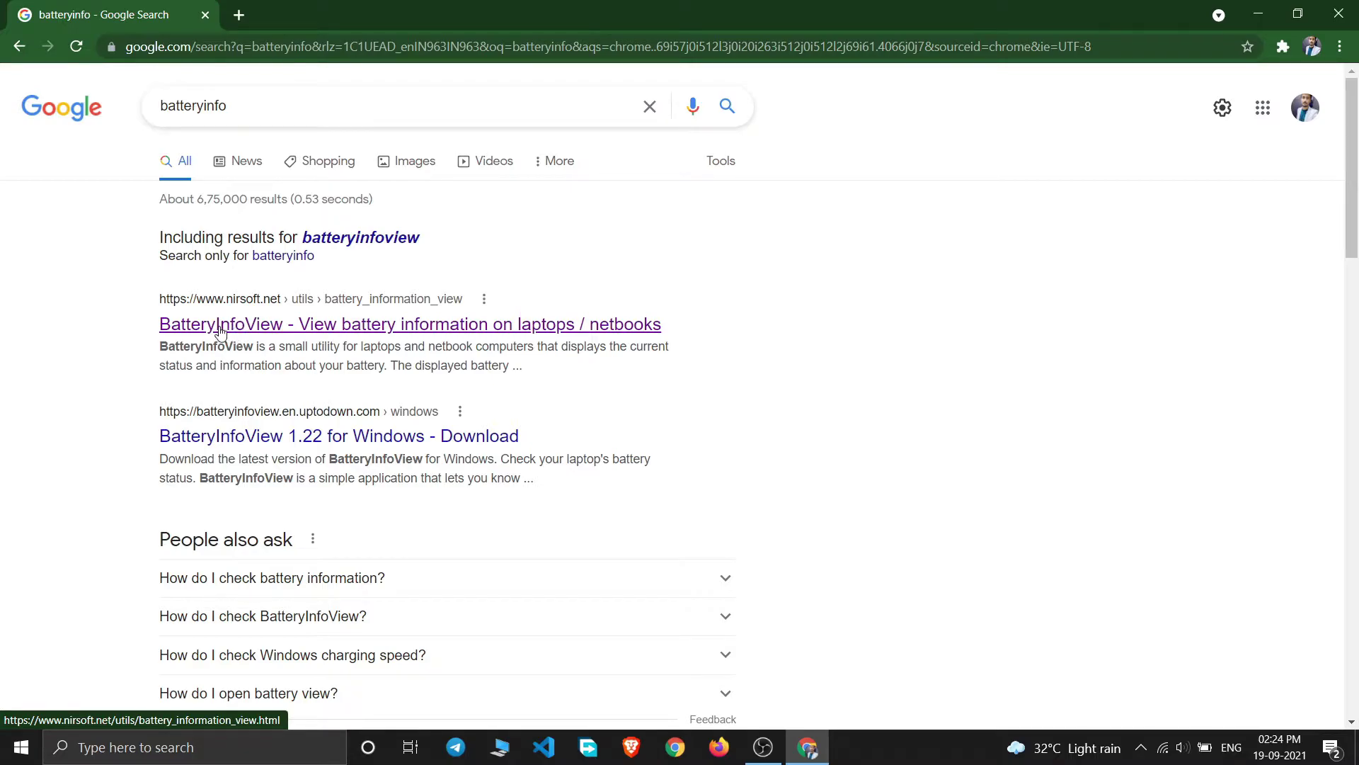
Step: Open the nirsoft.net BatteryInfoView result and save batteryinfoview.zip to the Desktop
left_click(221, 326)
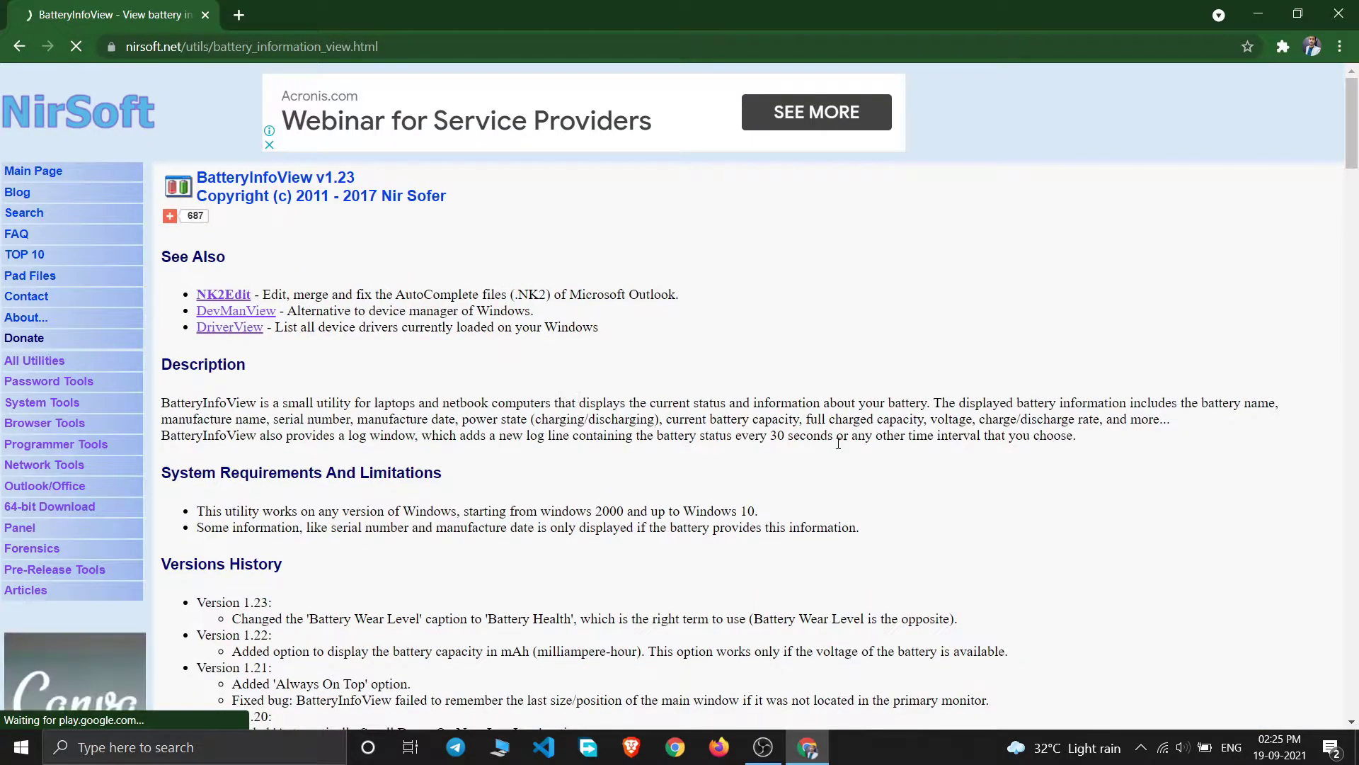
scroll(1009, 458, "down", 15)
scroll(1009, 458, "down", 20)
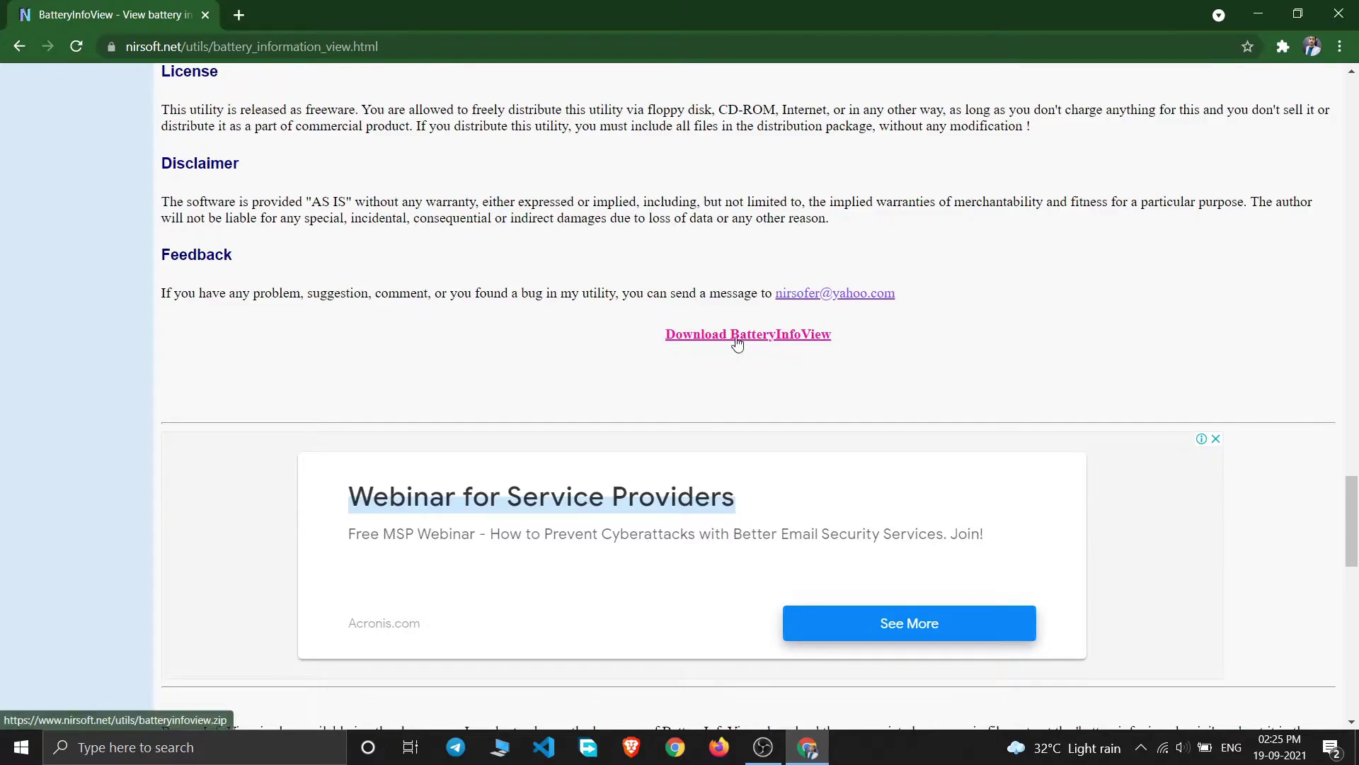
left_click(776, 338)
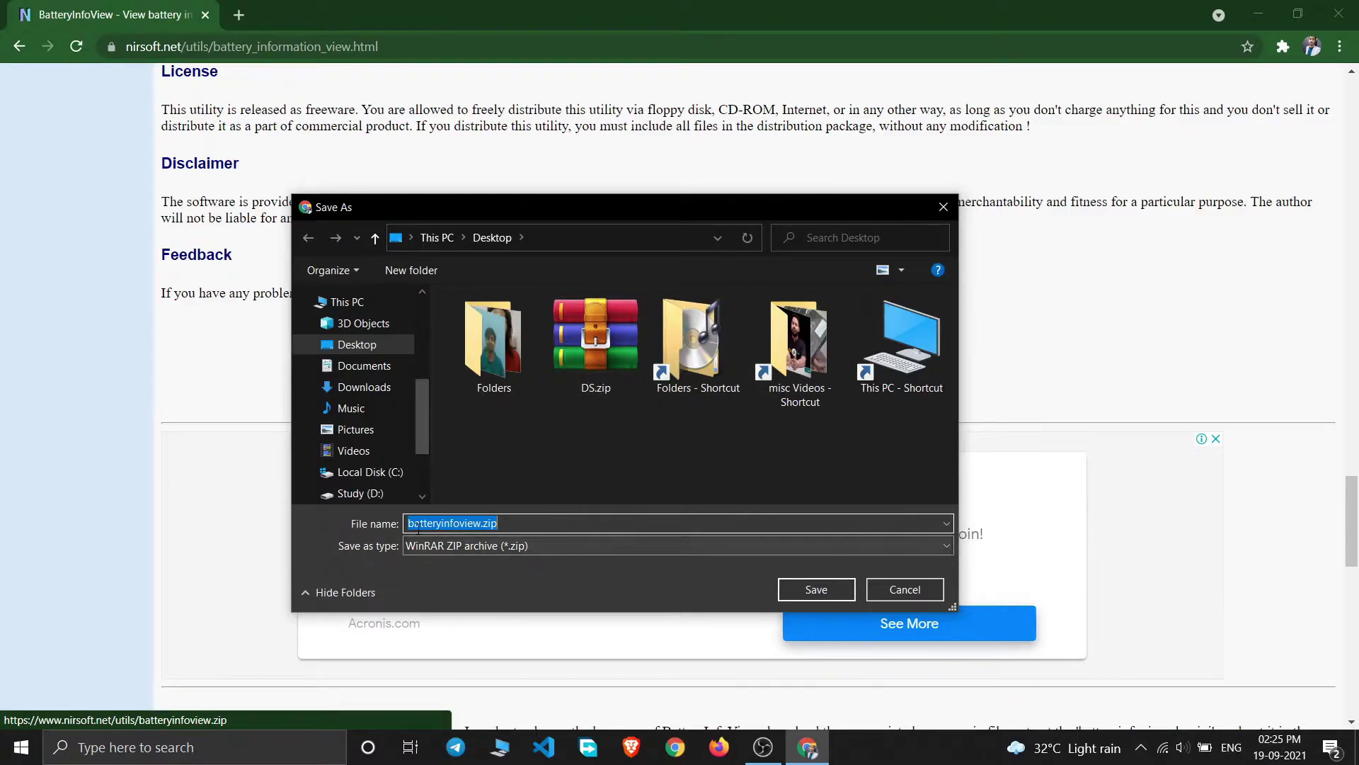
scroll(426, 375, "up", 1)
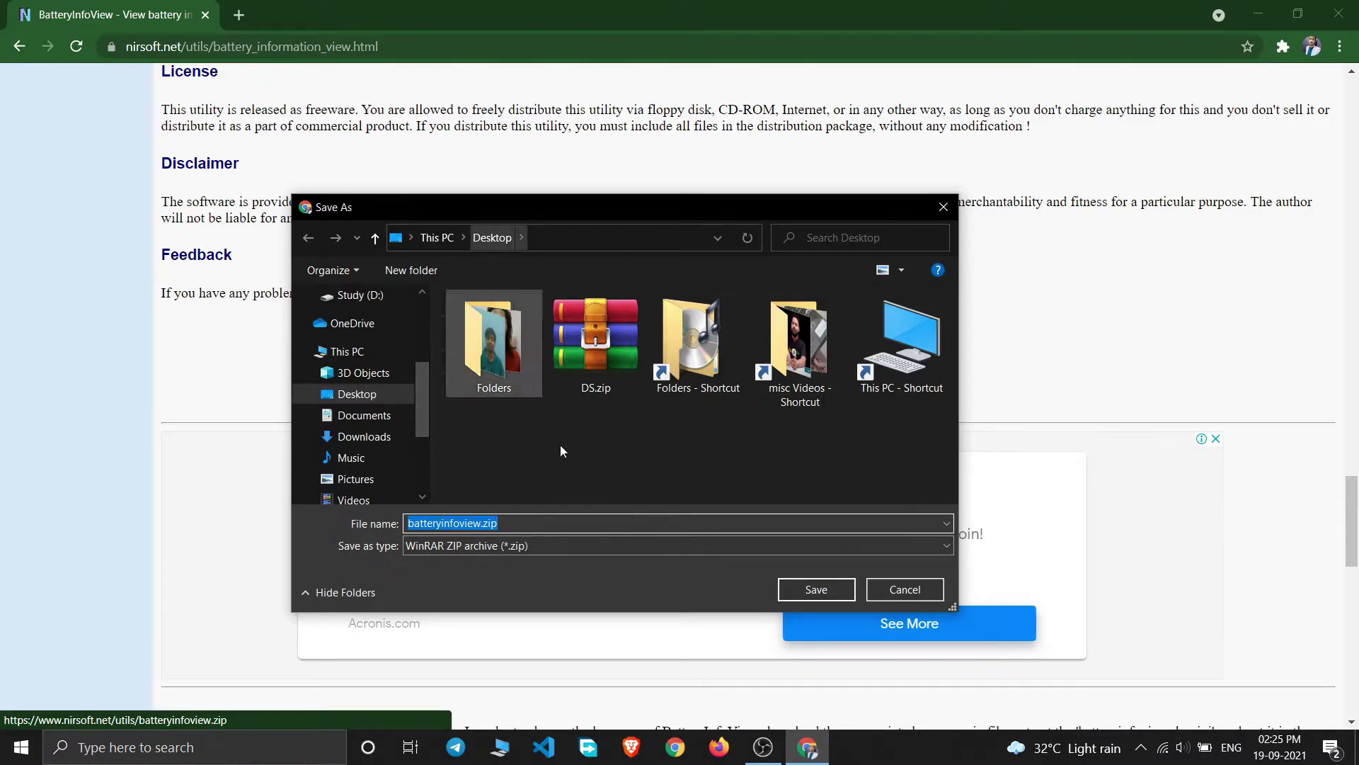
left_click(814, 587)
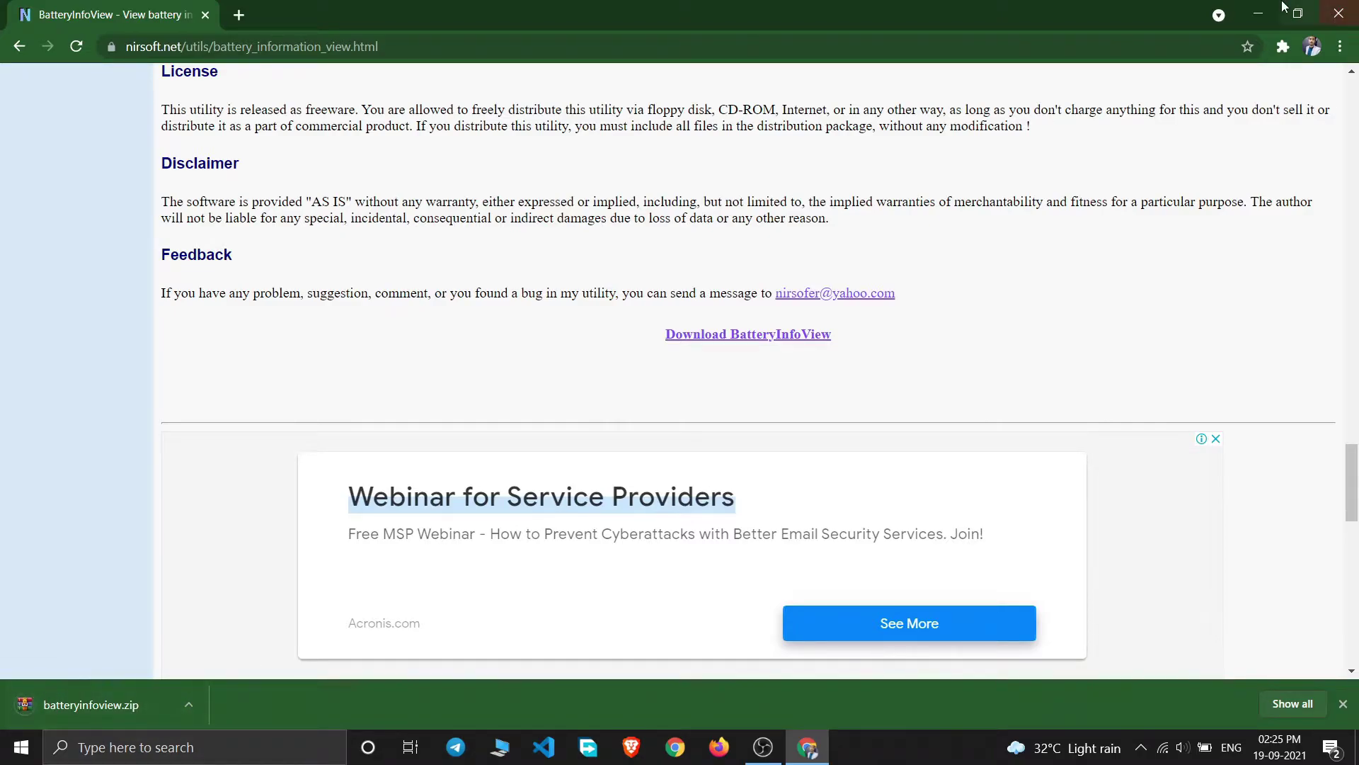
Step: Minimize Chrome, refresh the desktop and check the properties of batteryinfoview.zip
left_click(1258, 14)
right_click(340, 136)
left_click(375, 187)
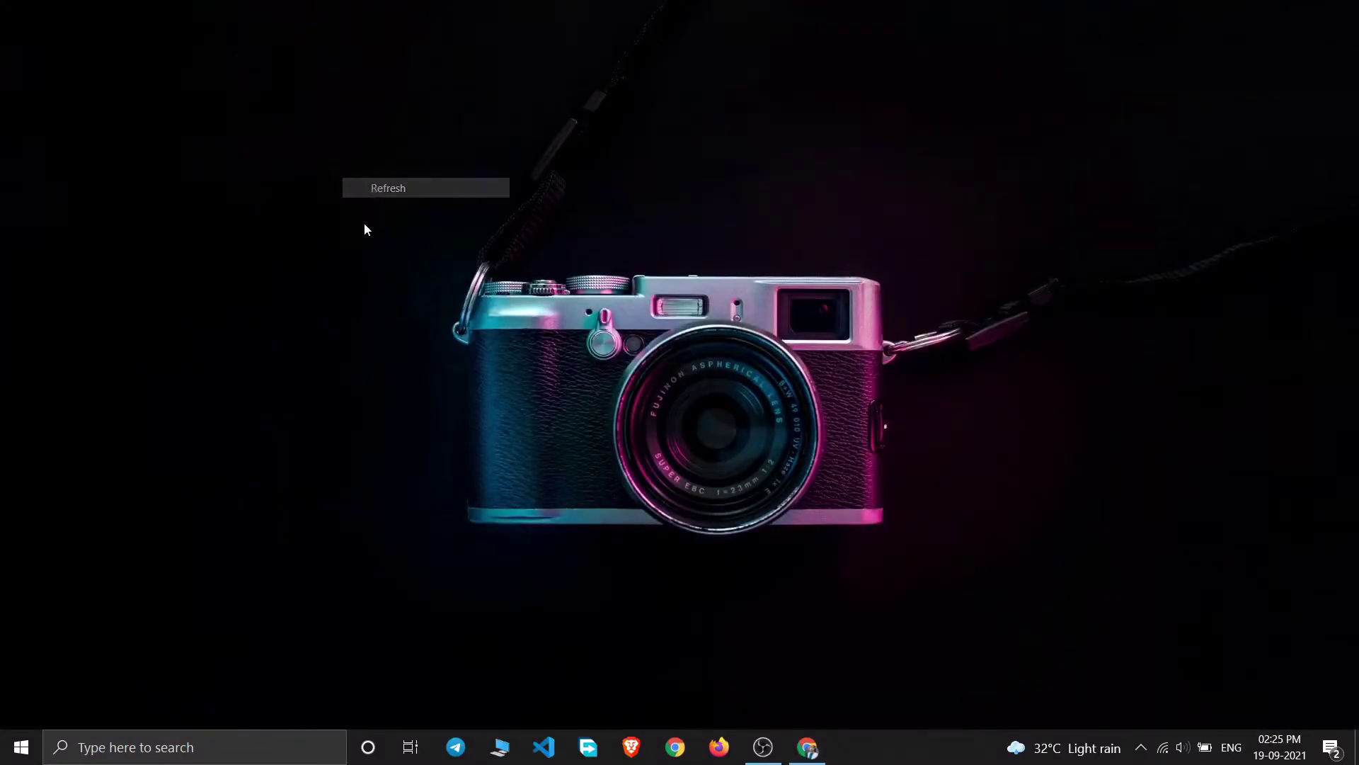
left_click(170, 580)
right_click(168, 575)
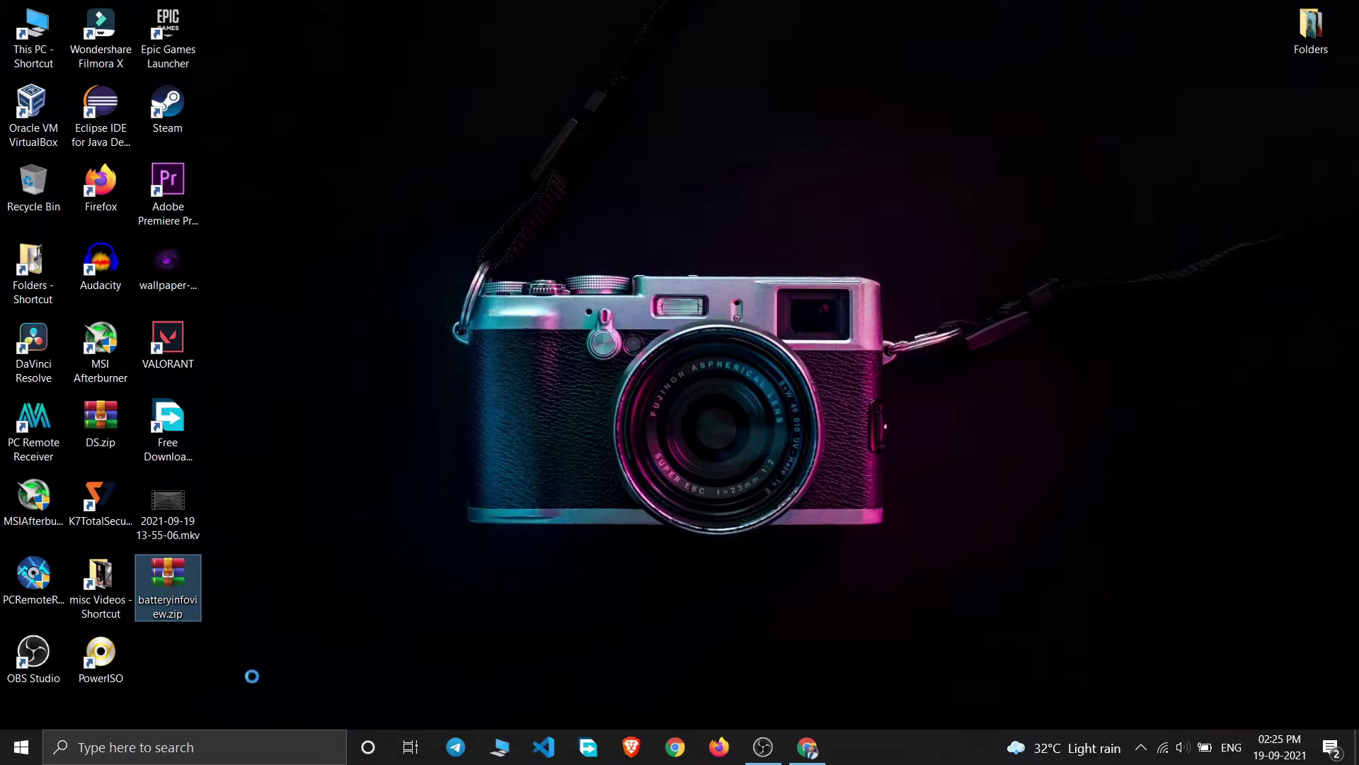
left_click(256, 562)
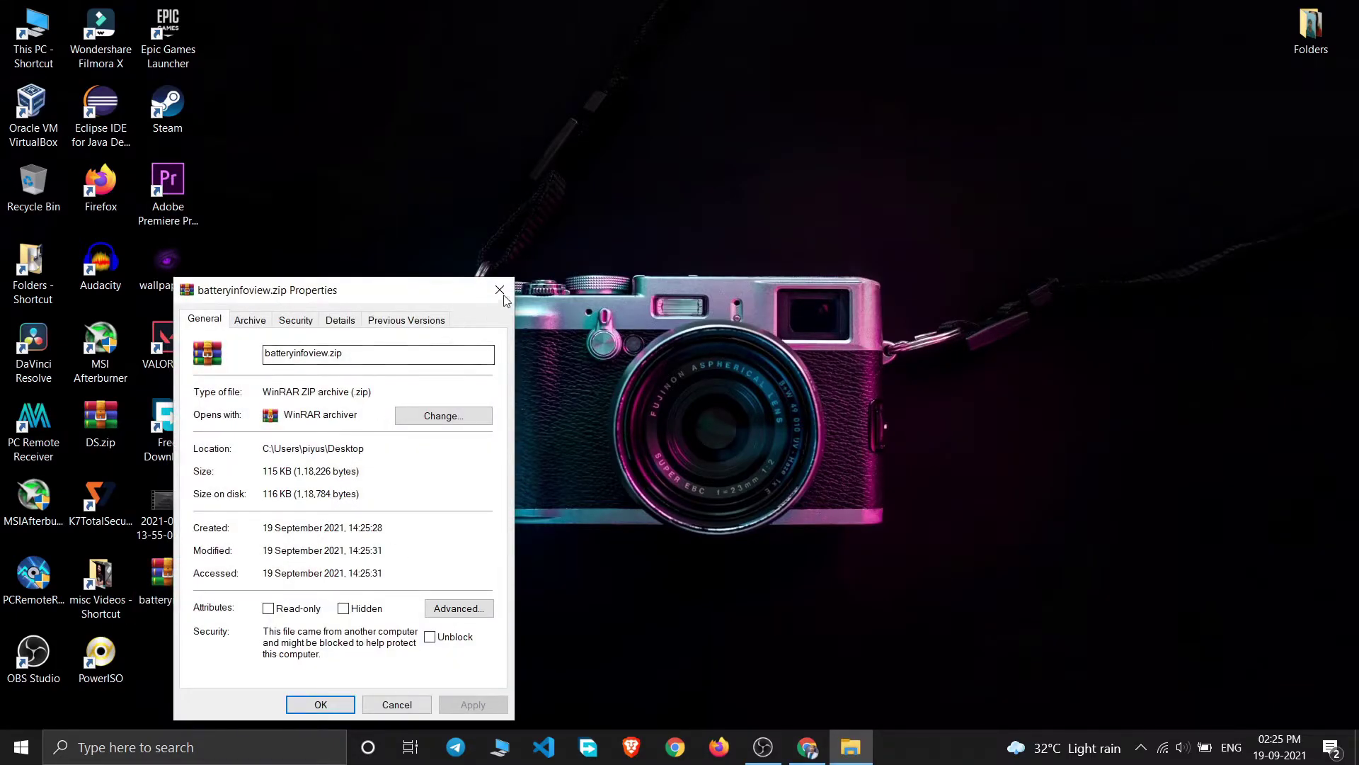
left_click(500, 289)
Step: Extract batteryinfoview.zip onto the desktop with Extract Here and refresh to show the files
right_click(389, 164)
left_click(418, 219)
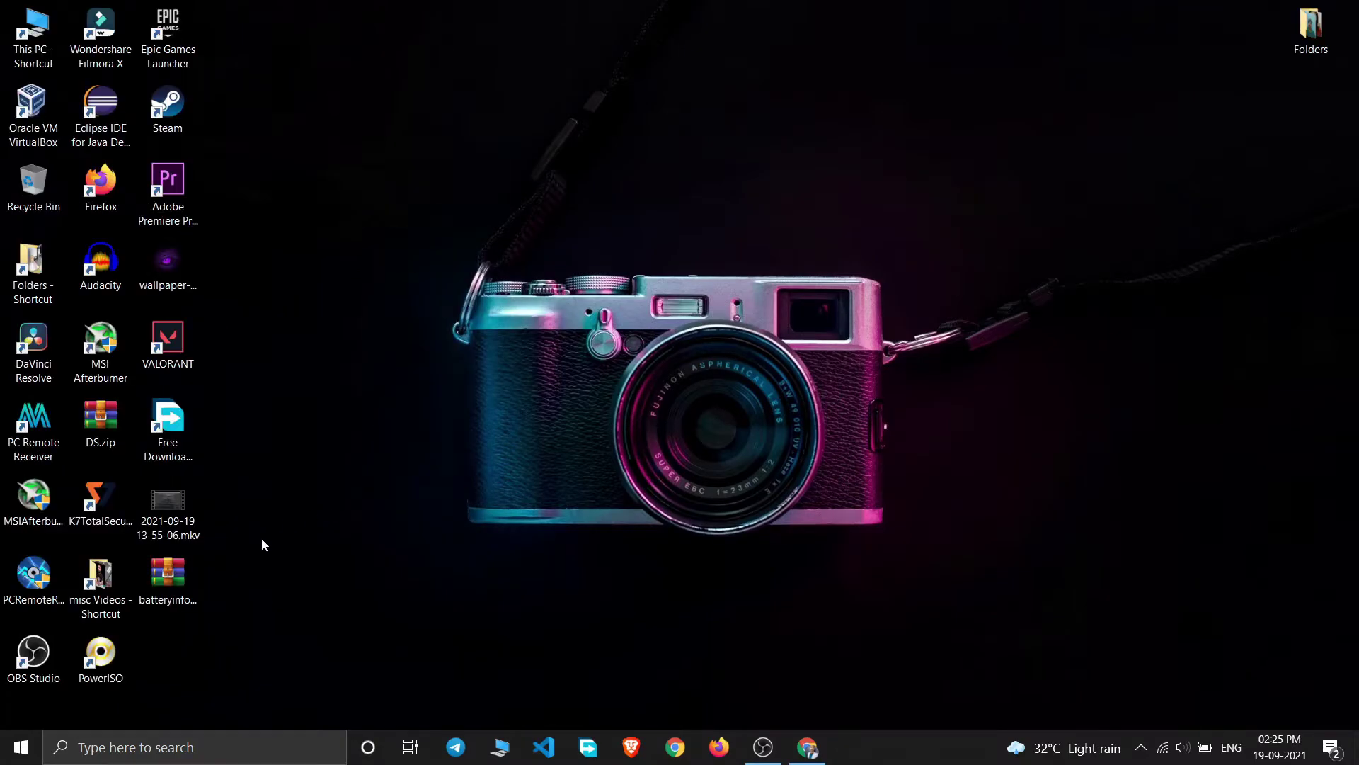
right_click(172, 580)
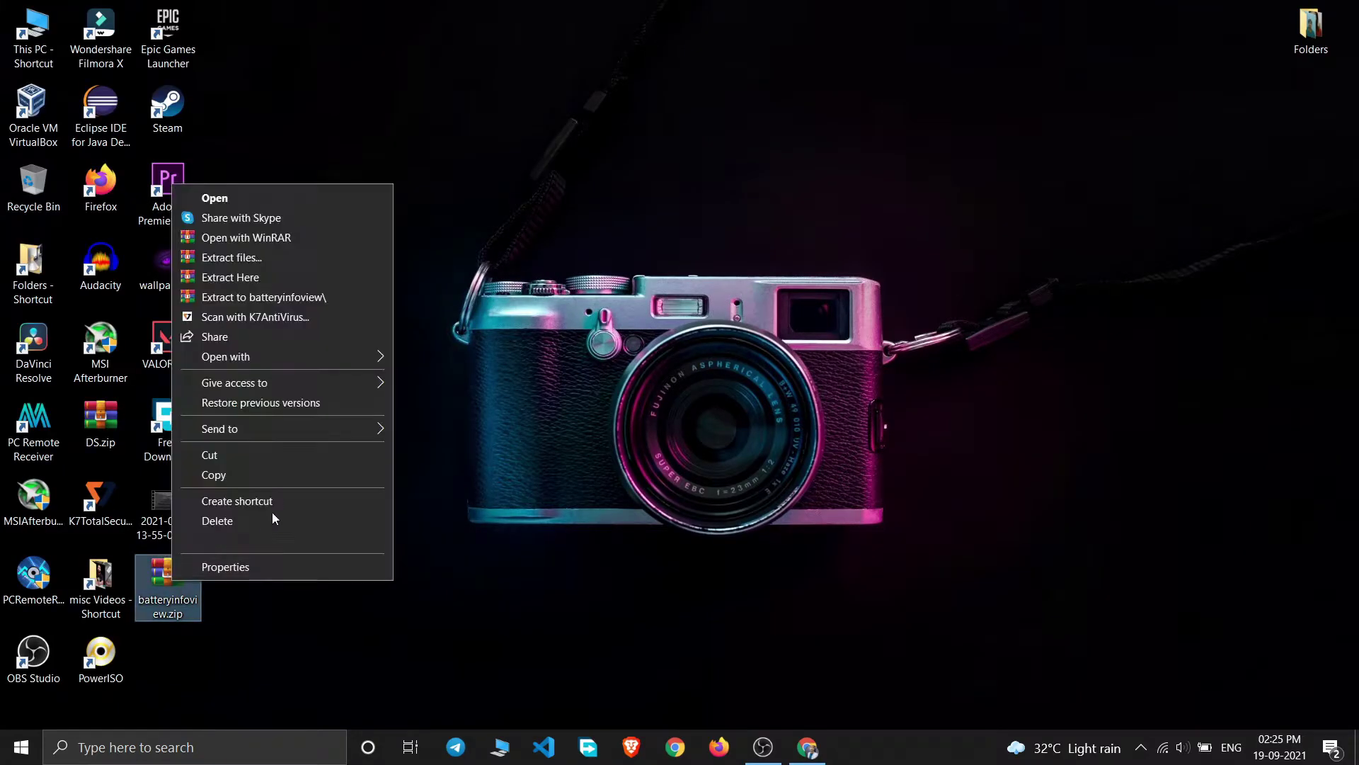
left_click(258, 276)
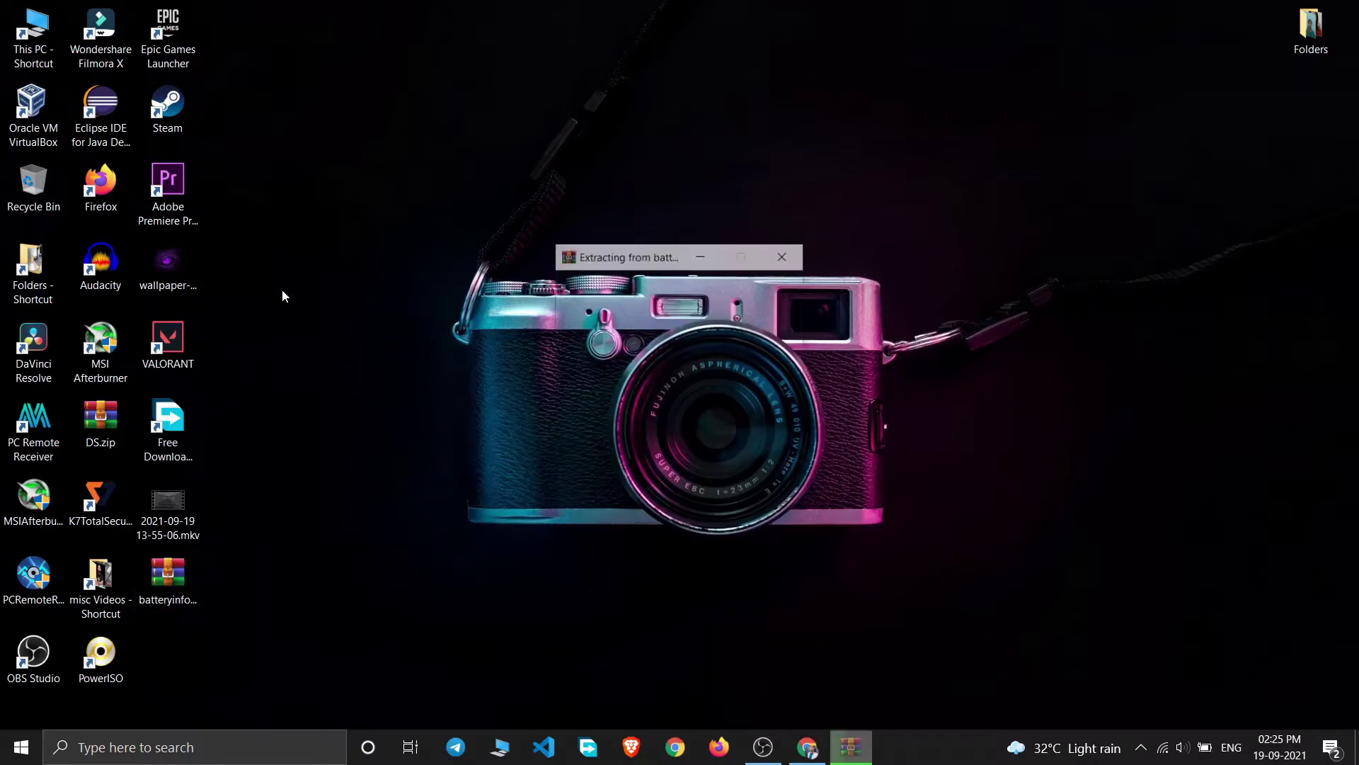
right_click(314, 248)
left_click(346, 295)
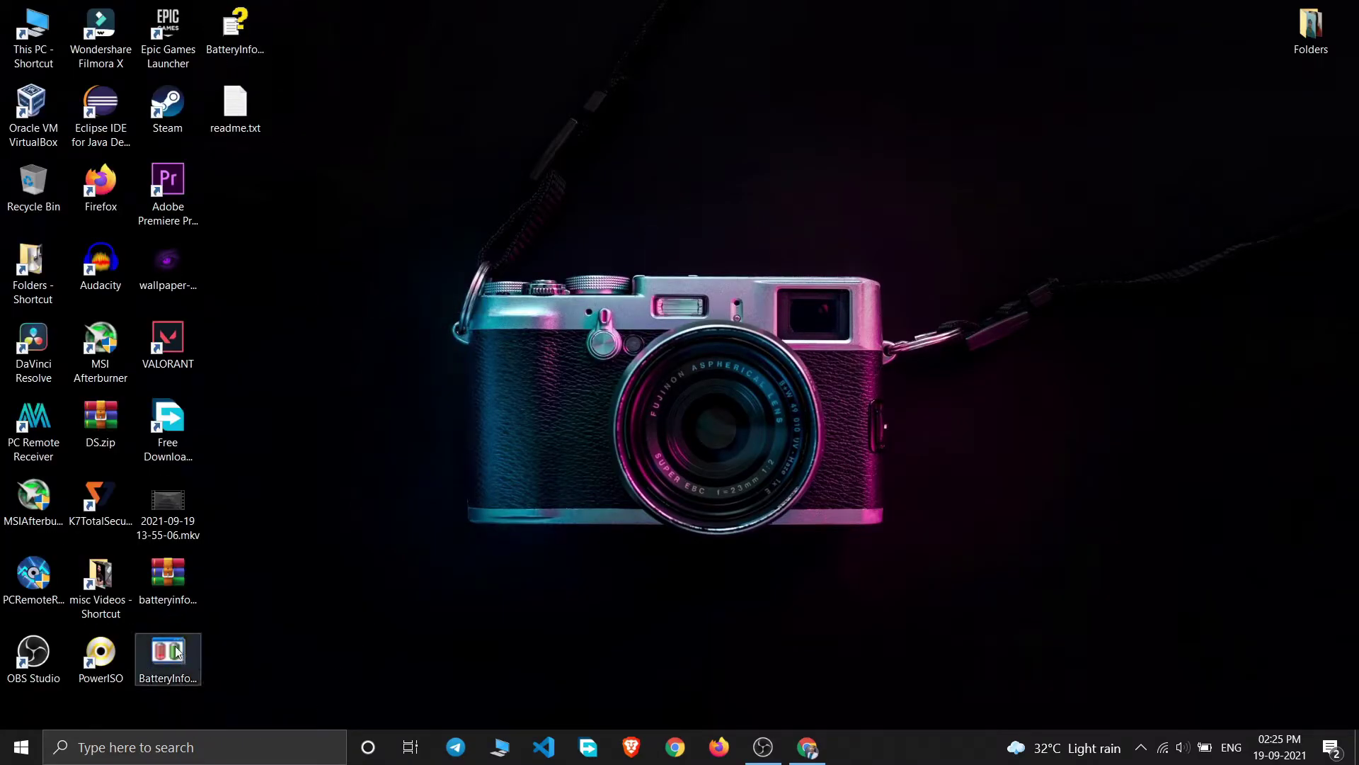
Step: Move BatteryInfoView.exe to the top row of the desktop and select it
left_click_drag(173, 653, 305, 32)
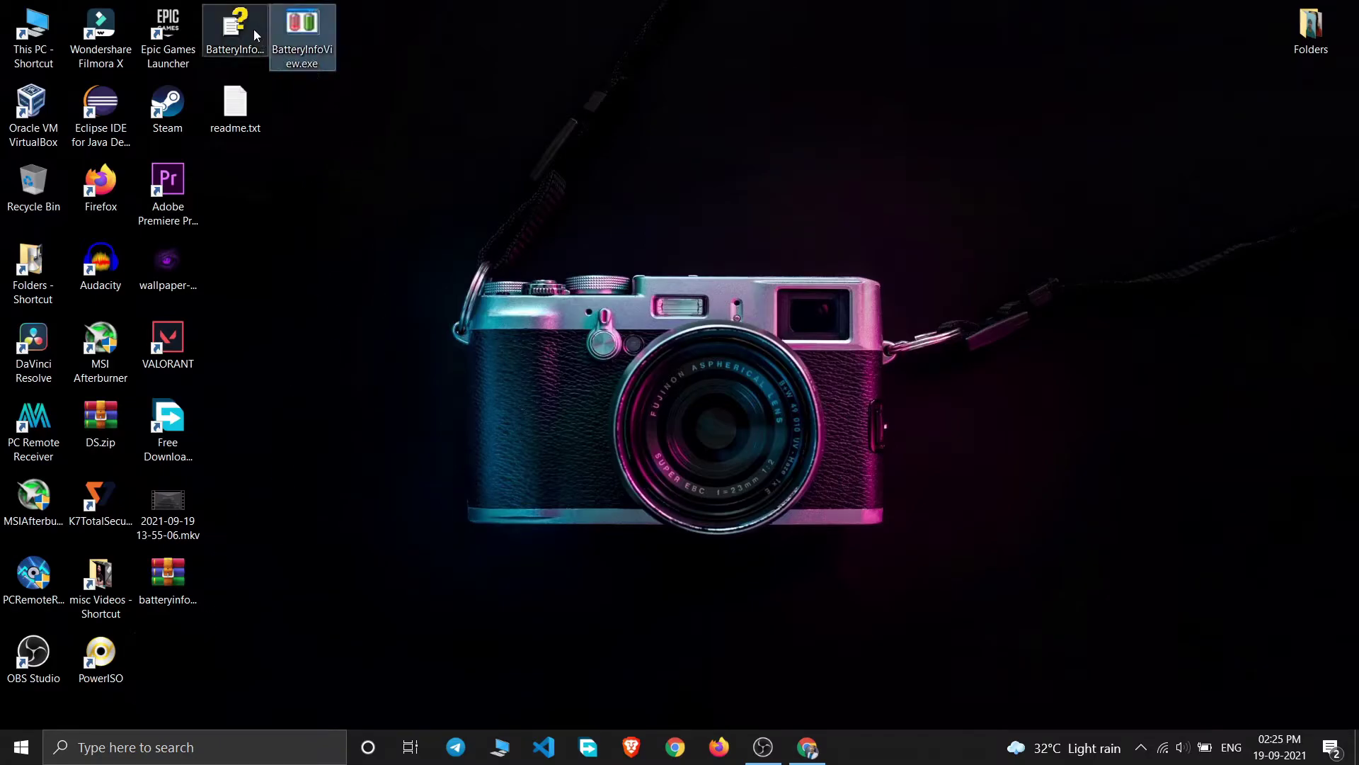
right_click(291, 109)
left_click(337, 164)
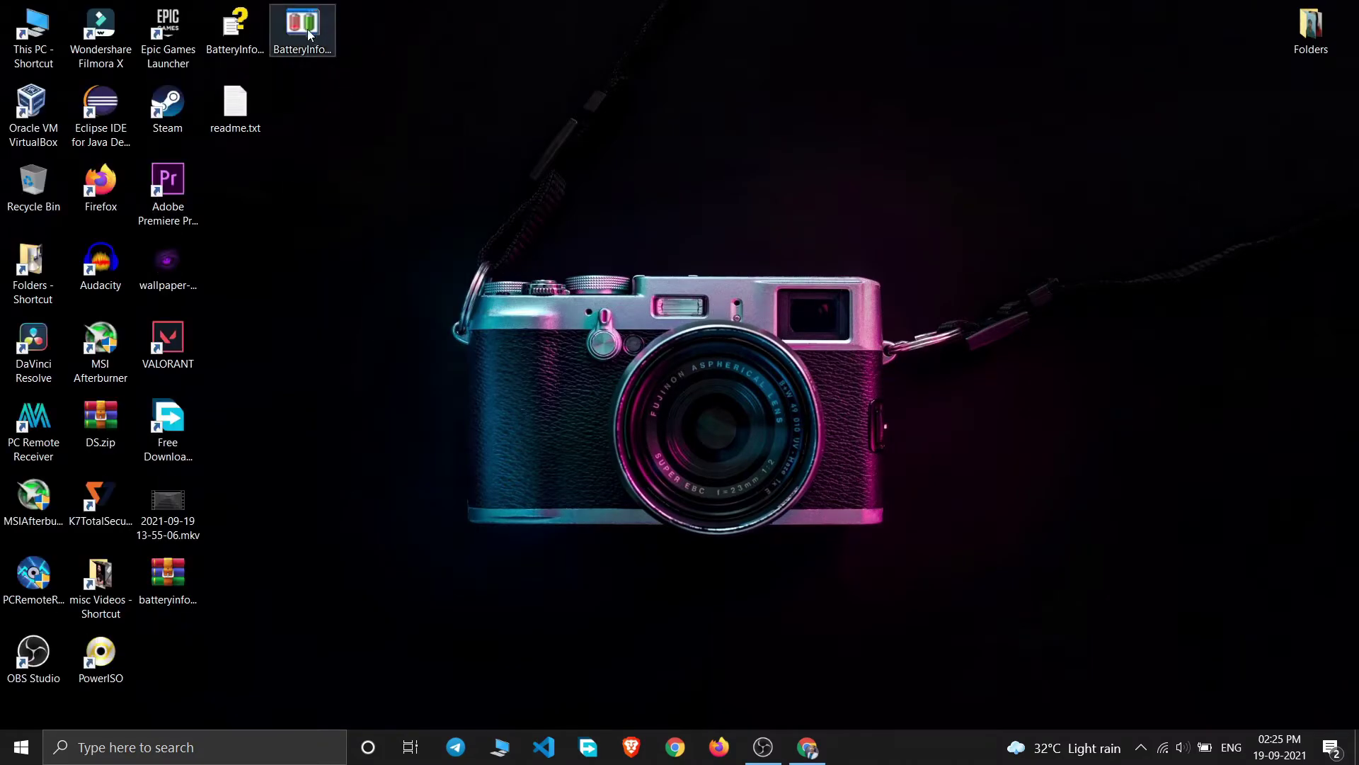
left_click(311, 42)
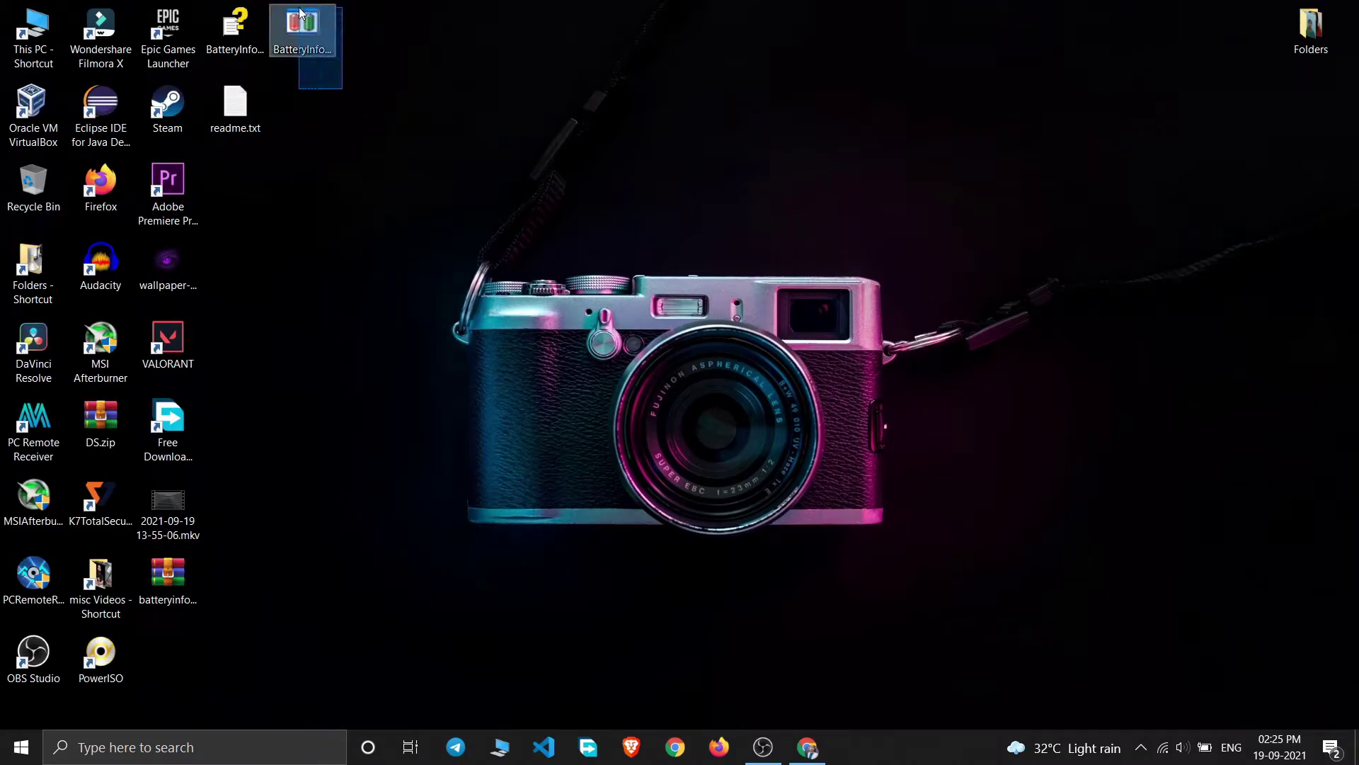
right_click(332, 82)
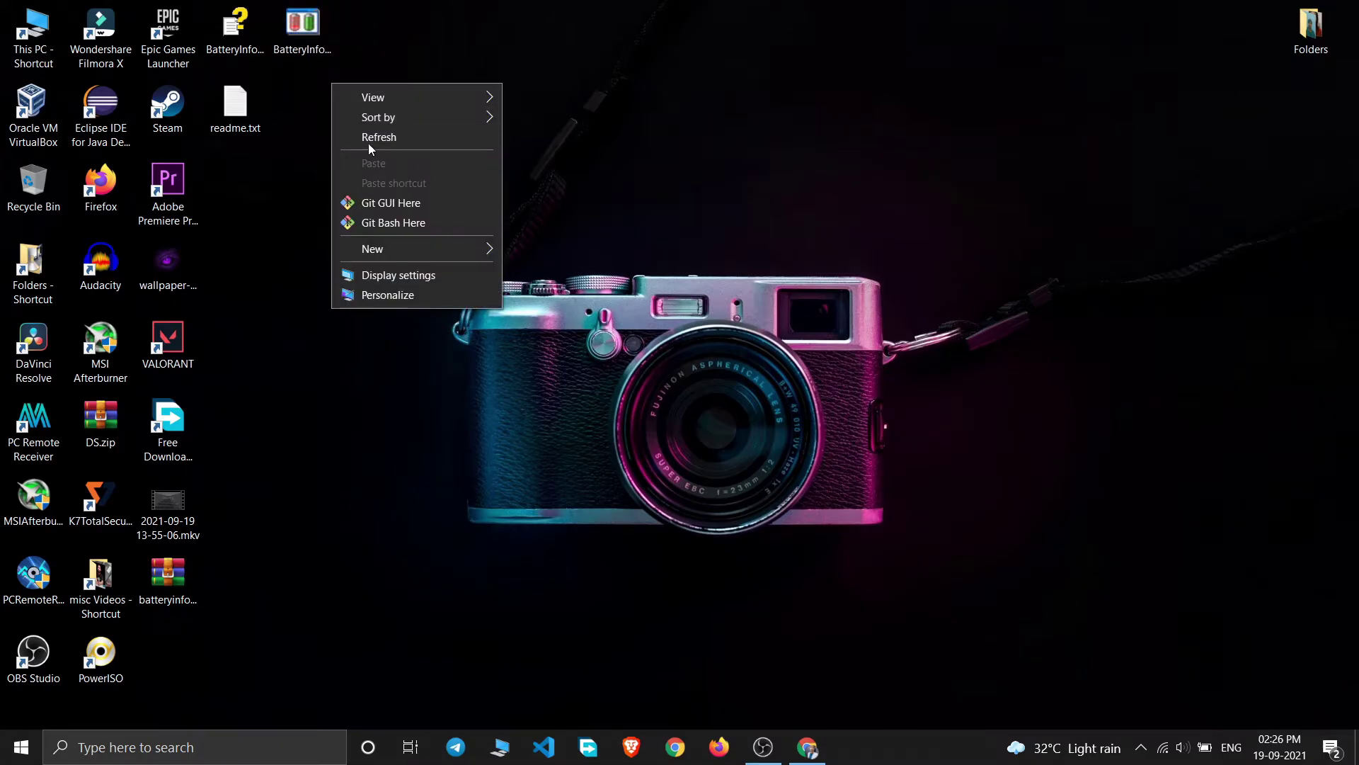
Step: Launch BatteryInfoView.exe and maximize its window to show the 85.1% battery health report
left_click(368, 139)
left_click(312, 40)
double_click(311, 41)
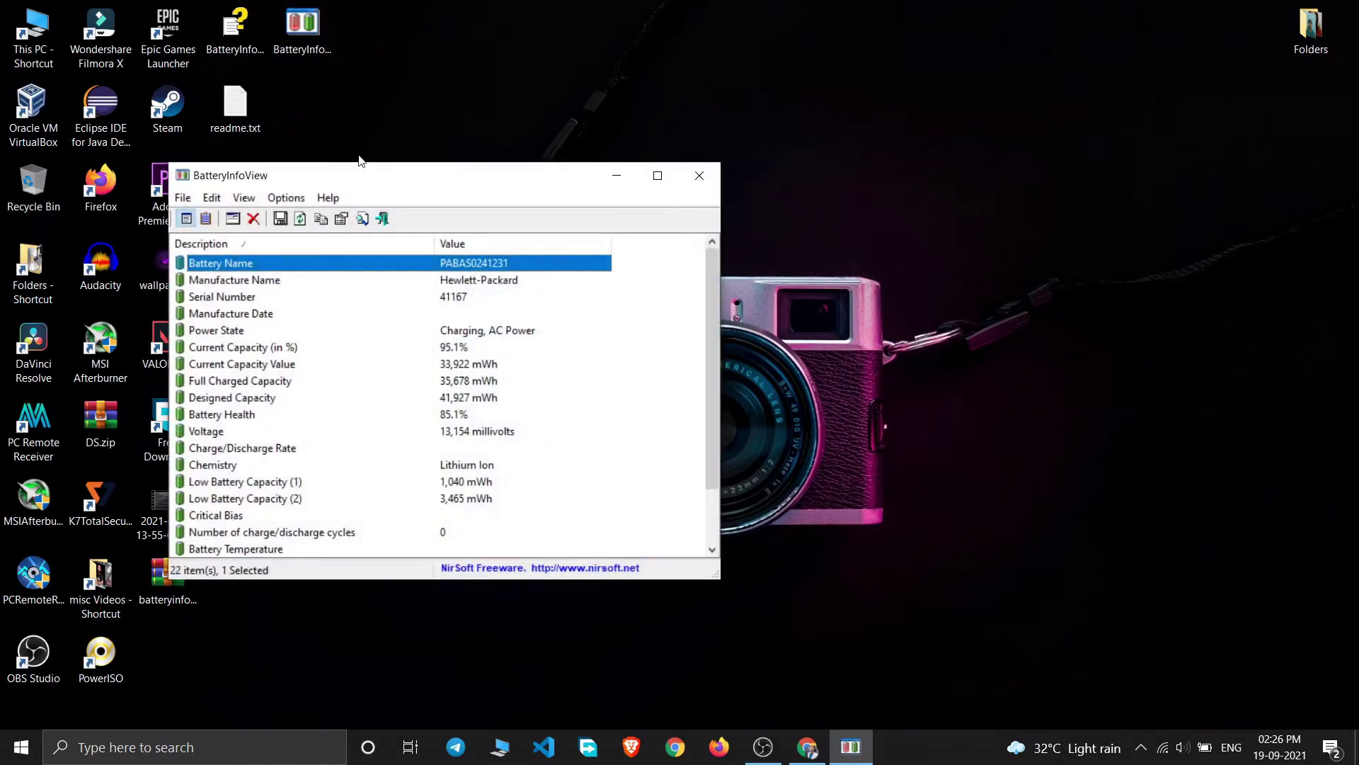
left_click_drag(402, 180, 655, 54)
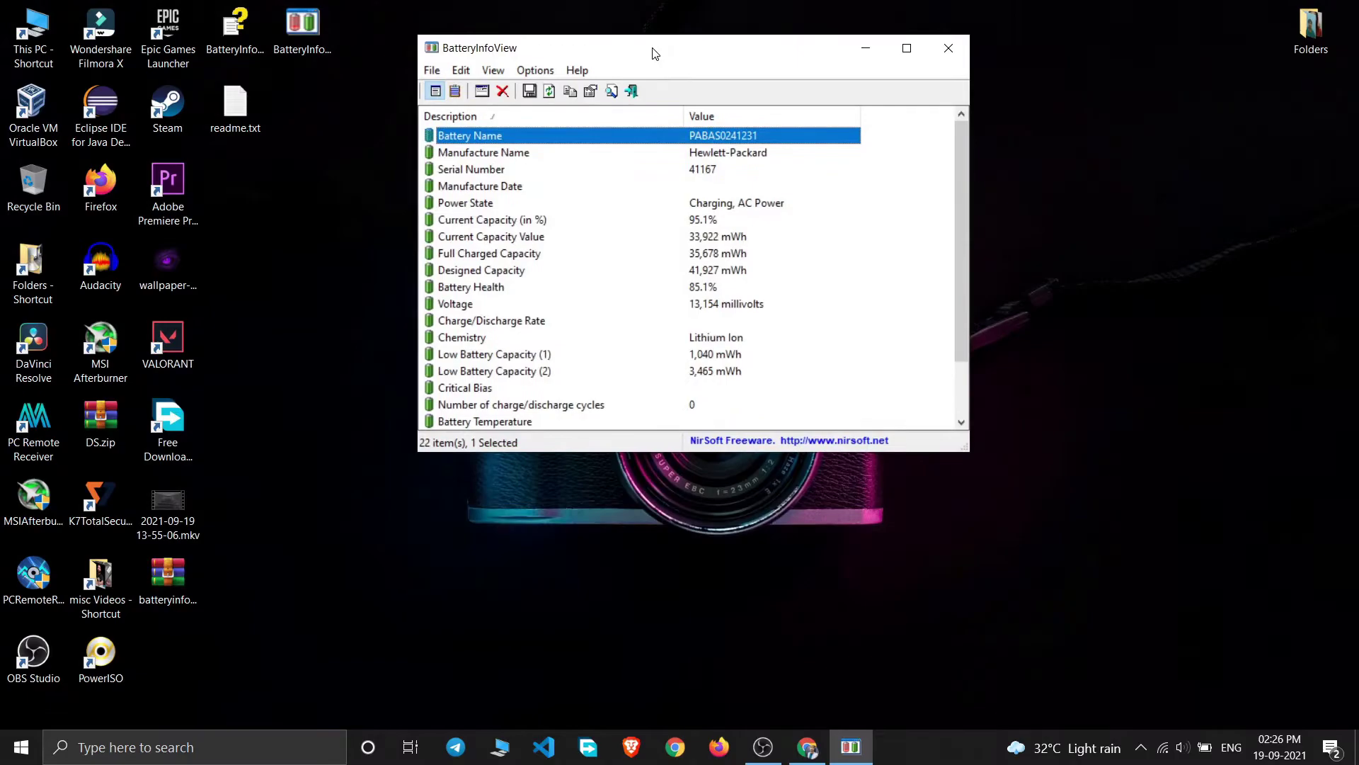
left_click(907, 48)
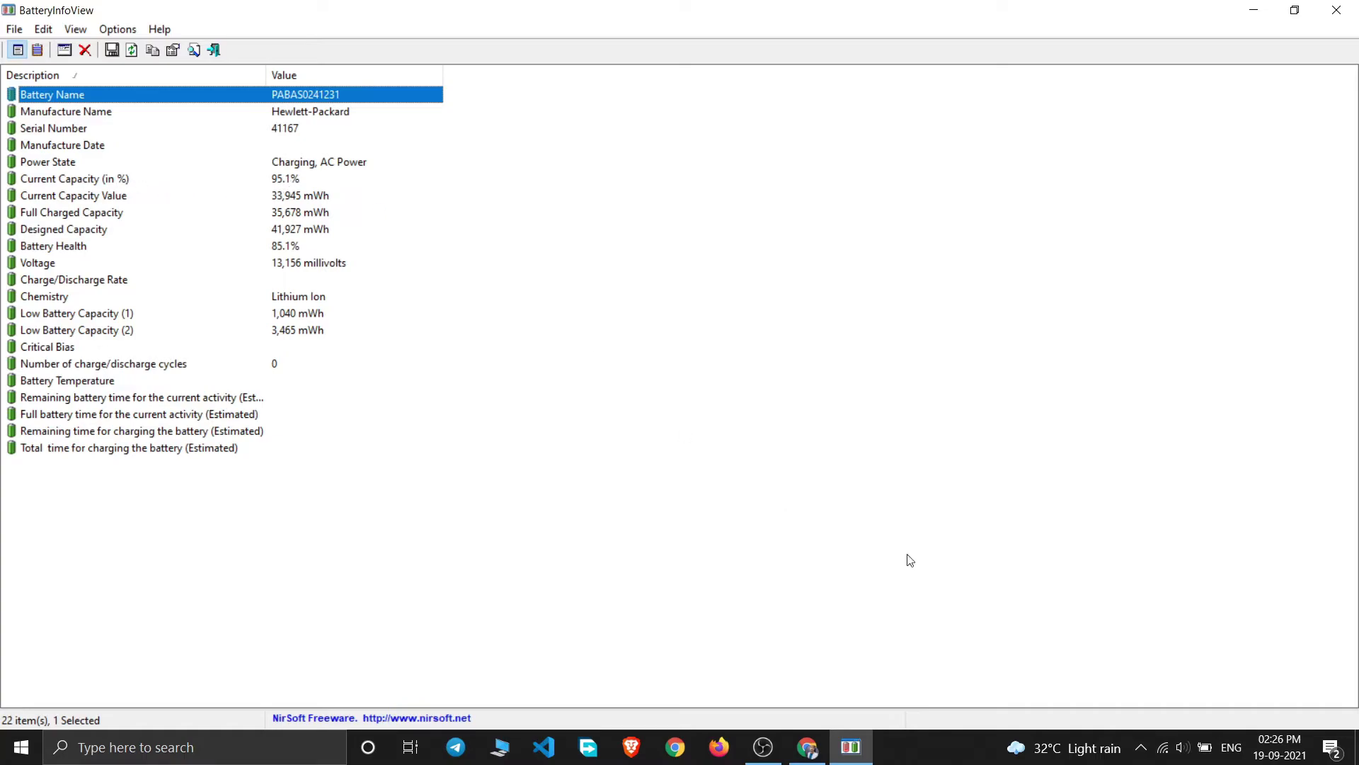
mouse_move(1205, 756)
Step: Close BatteryInfoView with Alt+F4
key("alt+F4")
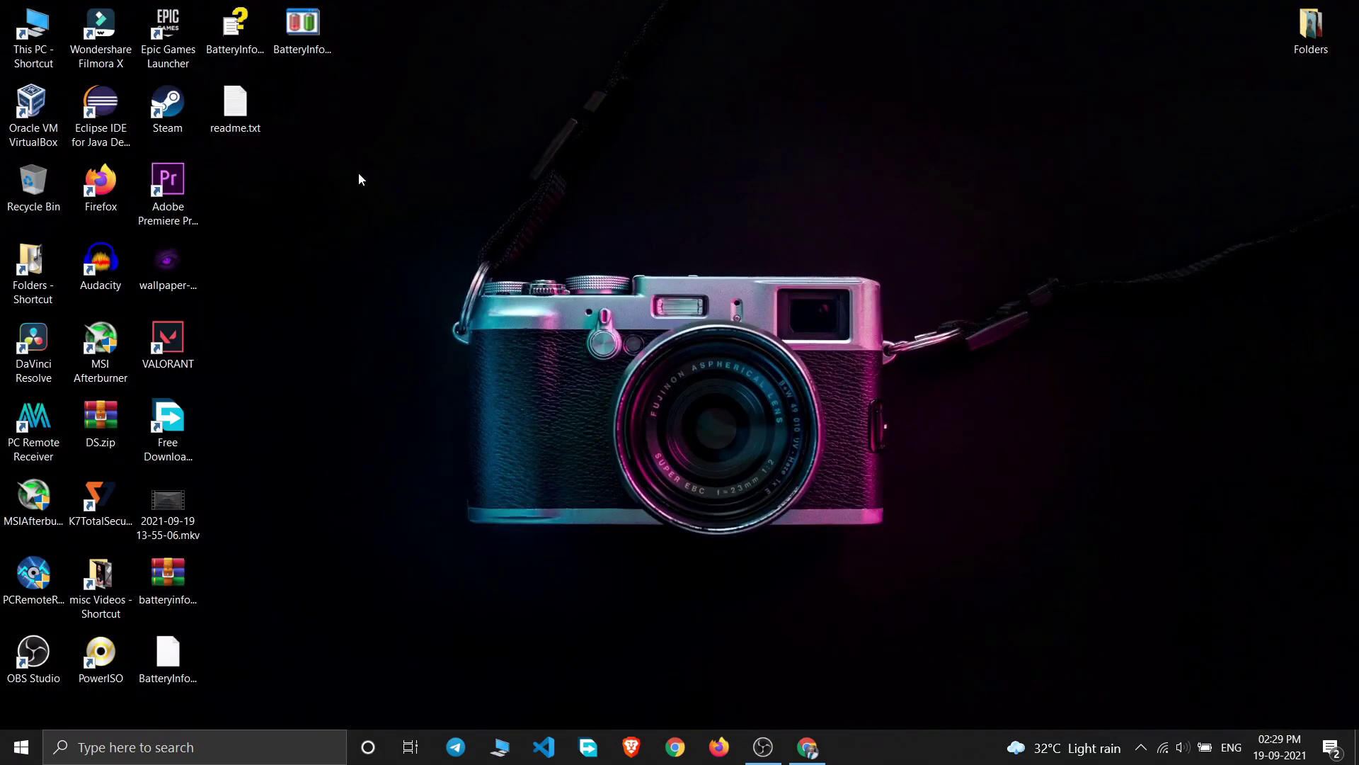